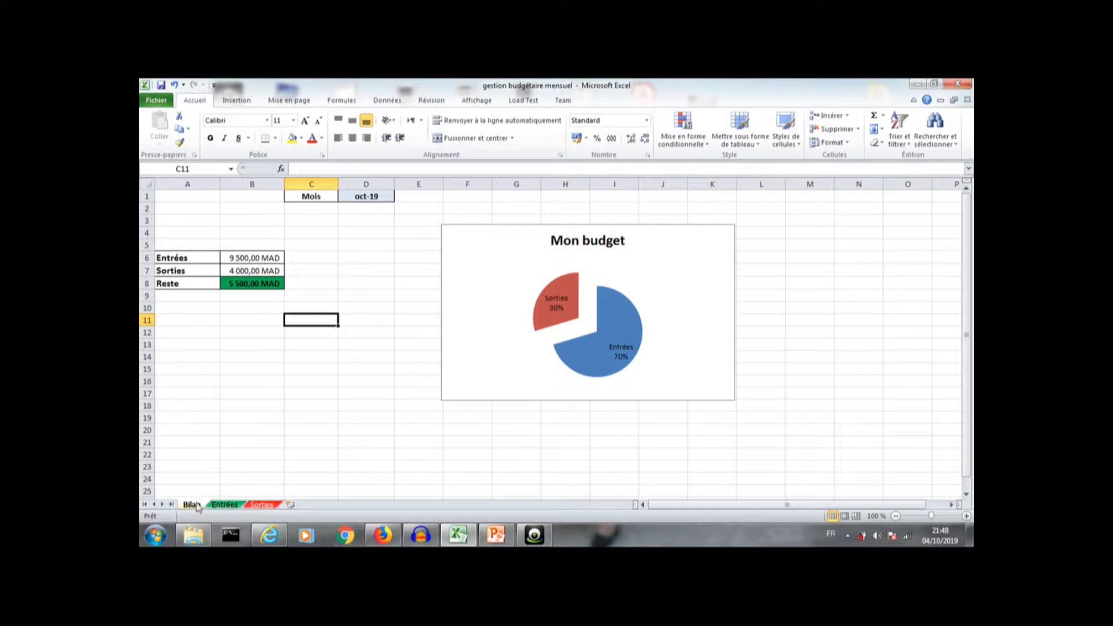
Step: Browse the Entrées and Sorties sheets and return to the Bilan summary sheet
{"action": "left_click", "coordinate": [224, 504]}
{"action": "left_click", "coordinate": [263, 506]}
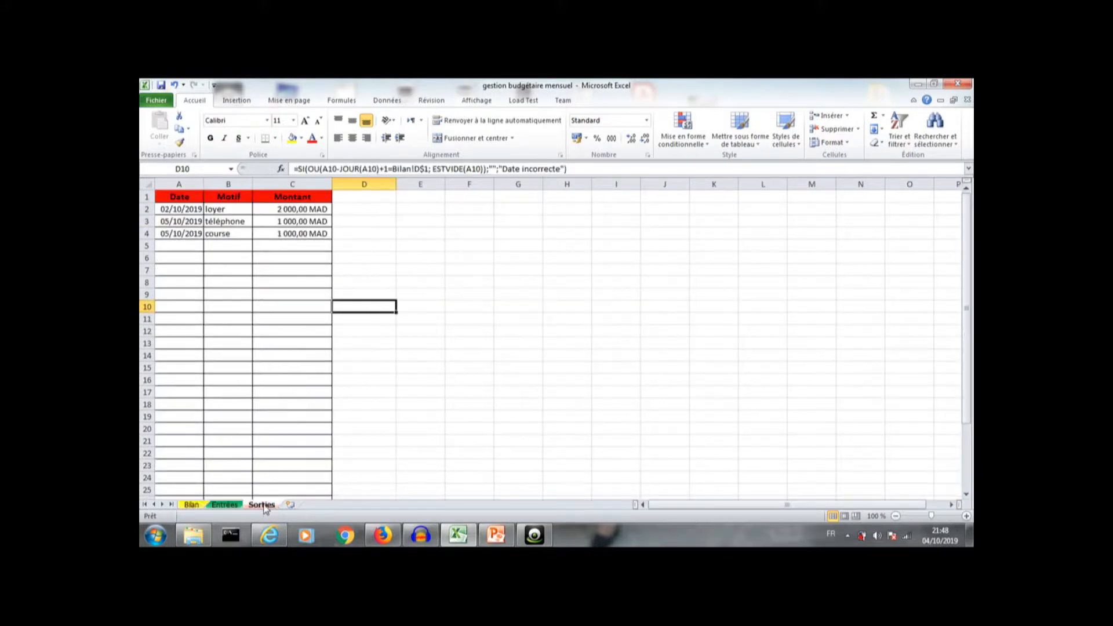
{"action": "left_click", "coordinate": [197, 506]}
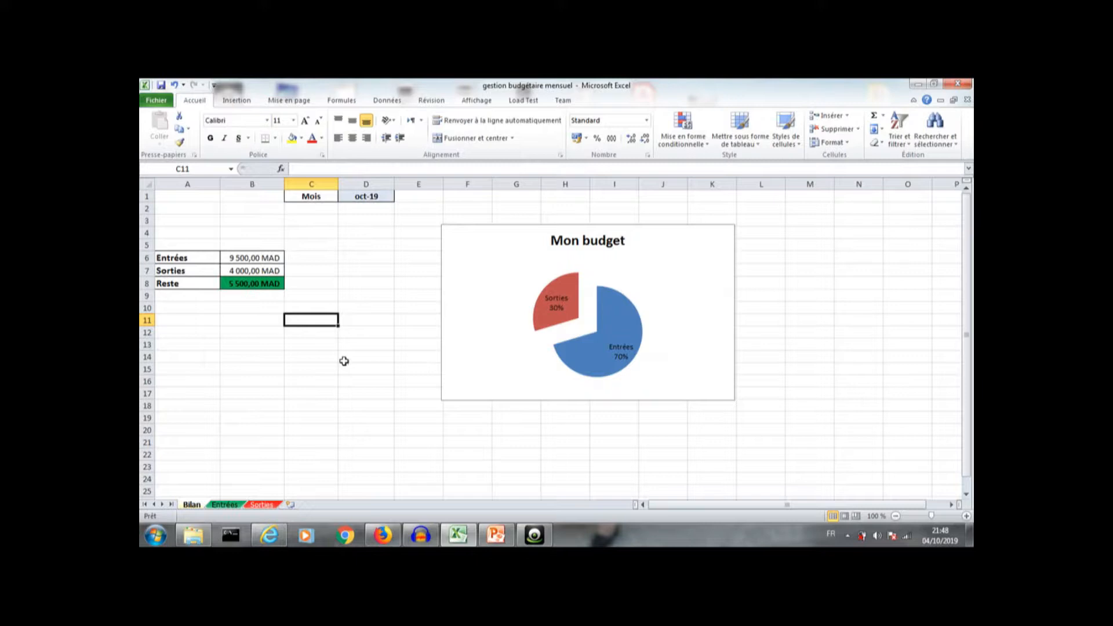
Step: Inspect the full month date stored in cell D1 of the Bilan sheet
{"action": "left_click", "coordinate": [382, 197]}
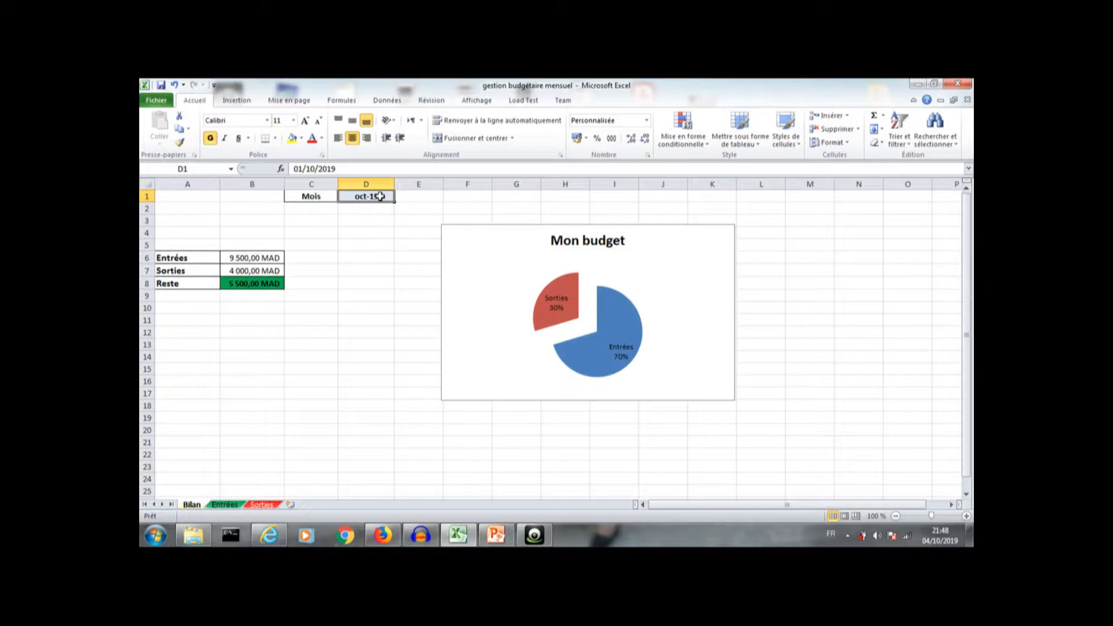
{"action": "left_click_drag", "start_coordinate": [337, 169], "coordinate": [292, 168]}
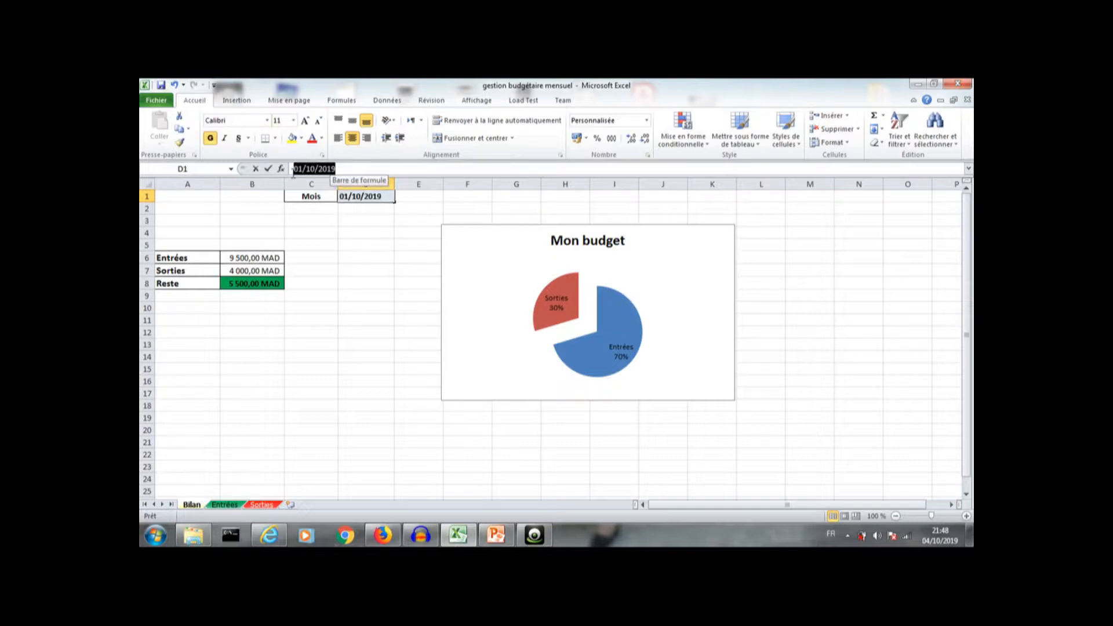
{"action": "left_click", "coordinate": [343, 168]}
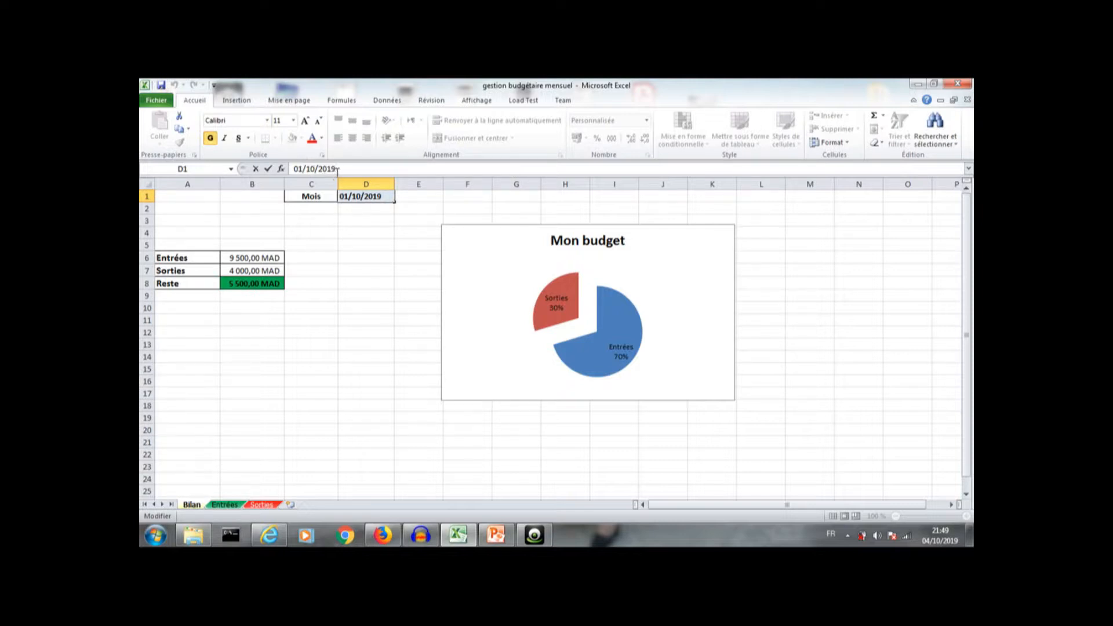
{"action": "left_click", "coordinate": [344, 234]}
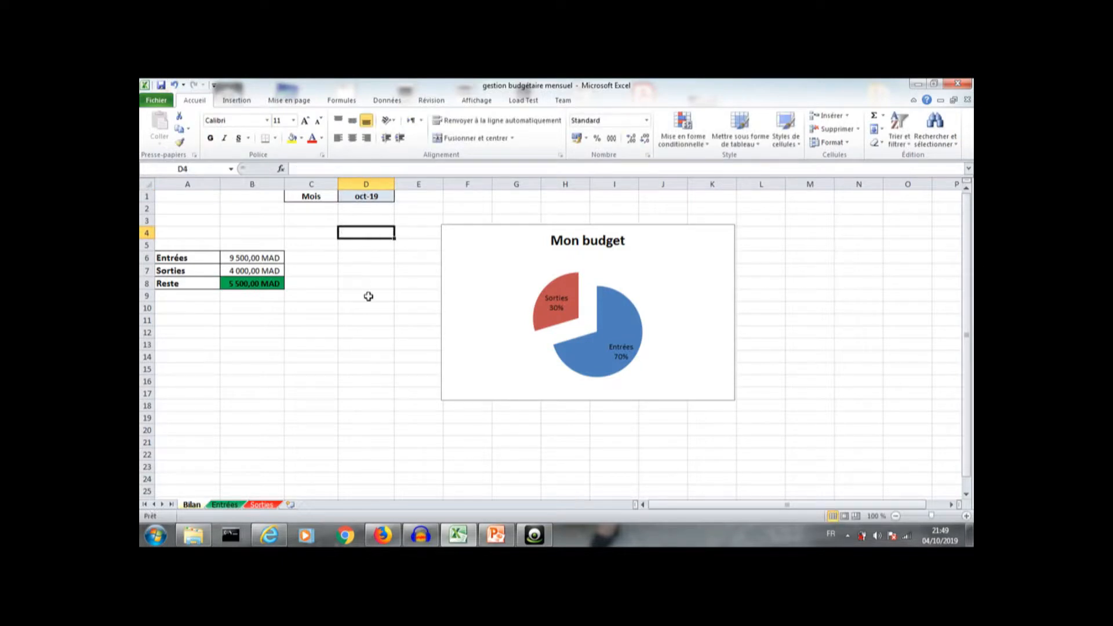
Step: On the Entrées sheet, enter the date 09/10/2019 in the first empty row
{"action": "left_click", "coordinate": [231, 505]}
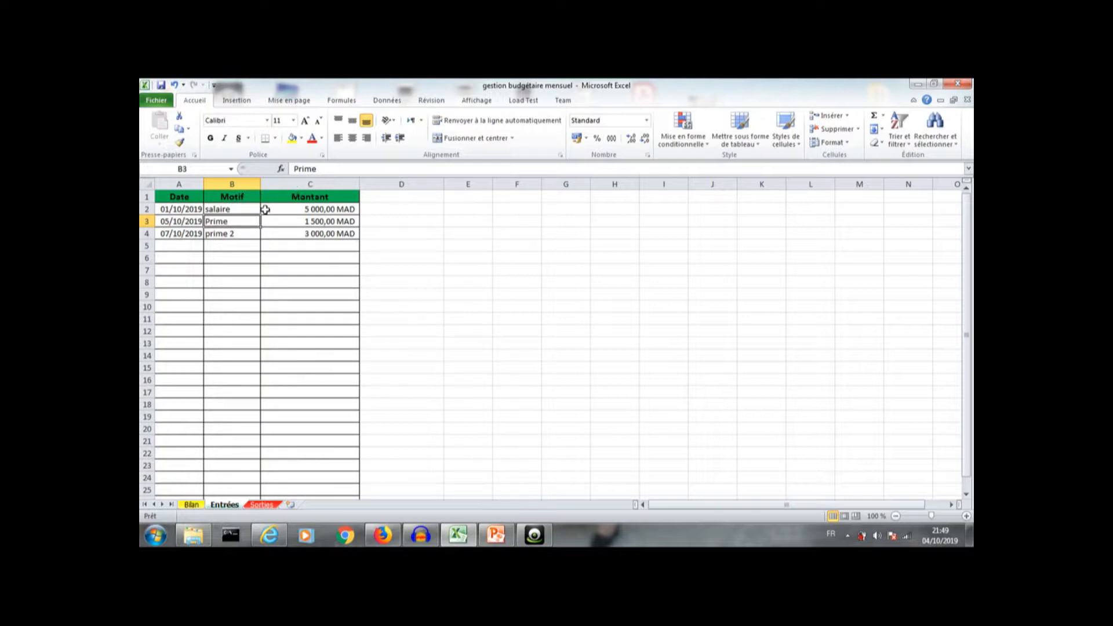
{"action": "left_click", "coordinate": [180, 245]}
{"action": "left_click", "coordinate": [215, 243]}
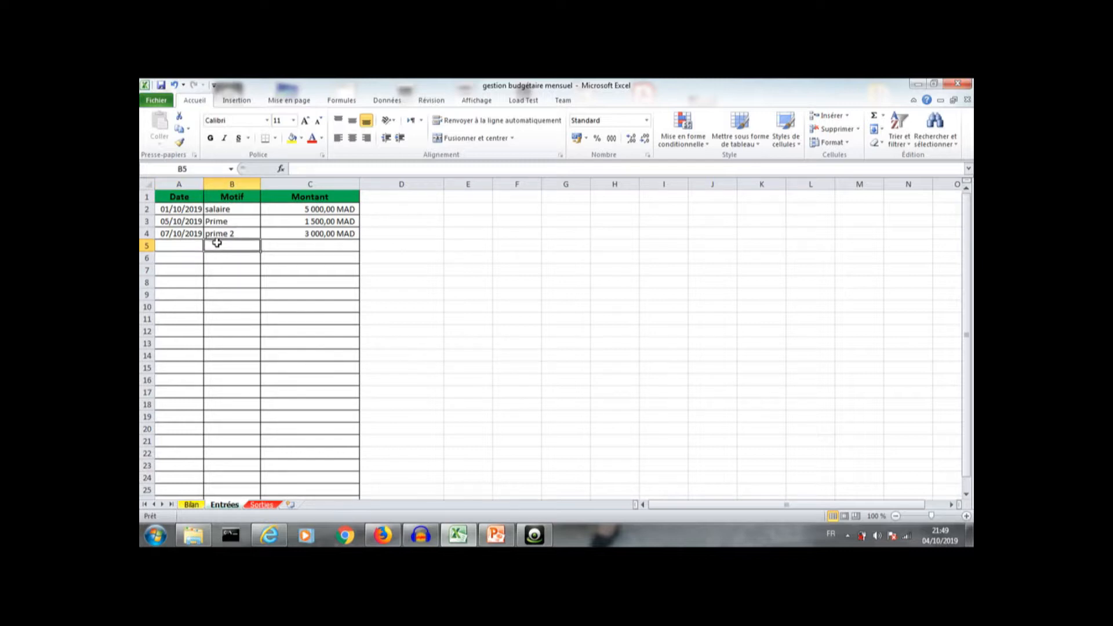
{"action": "left_click", "coordinate": [321, 242]}
{"action": "left_click", "coordinate": [184, 245]}
{"action": "type", "text": "0"}
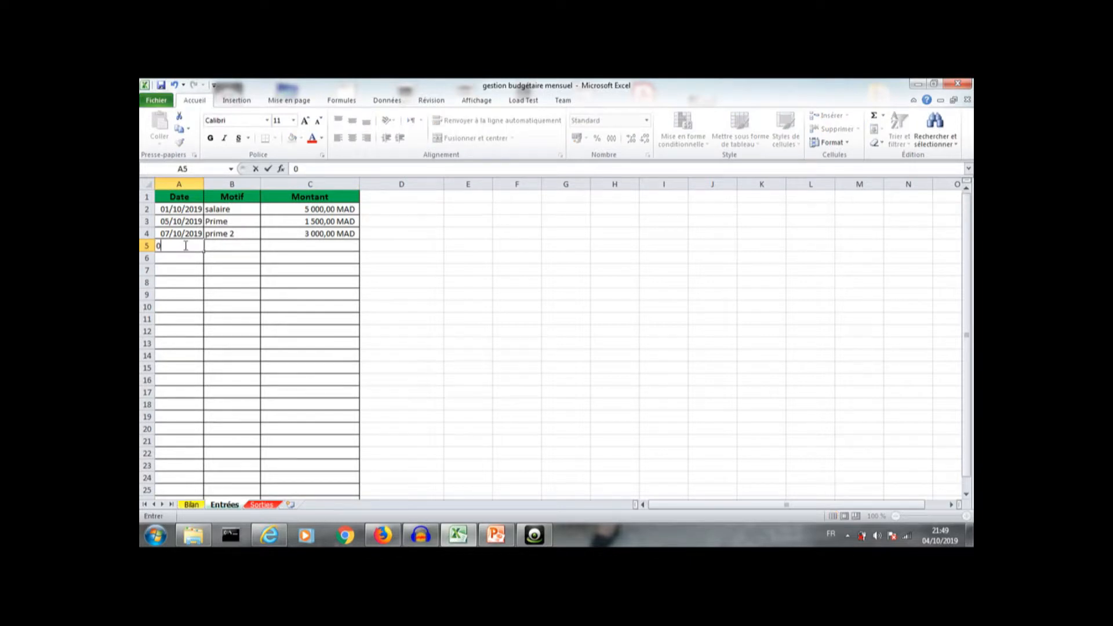
{"action": "type", "text": "9/10/2019"}
Step: Enter the motif prime3 and the amount 2000 in the same Entrées row
{"action": "left_click", "coordinate": [227, 245]}
{"action": "type", "text": "p"}
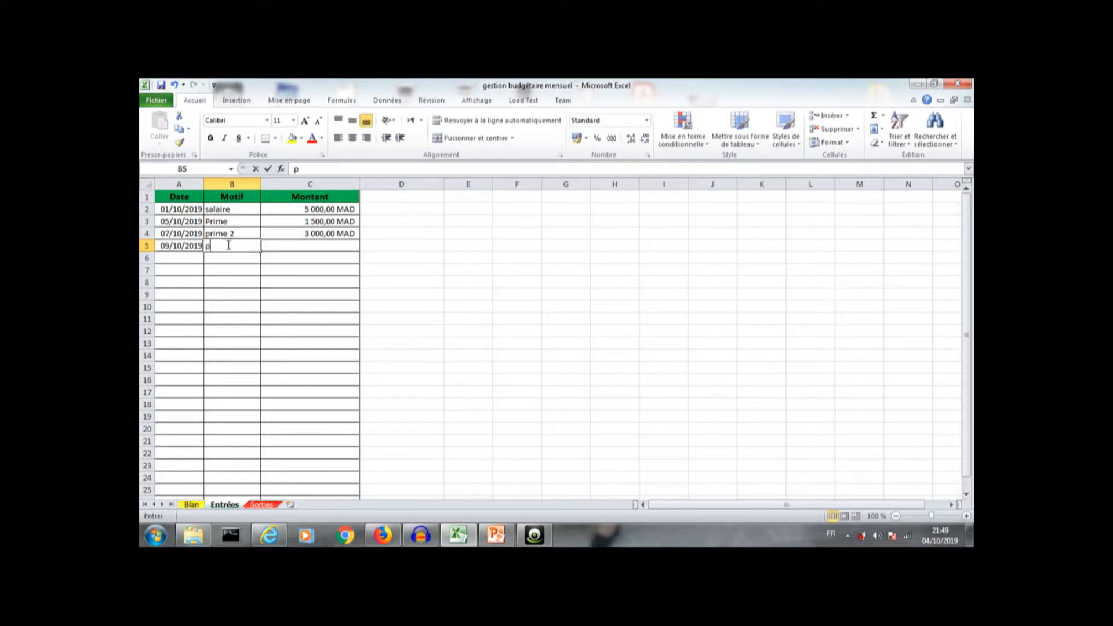
{"action": "type", "text": "rime"}
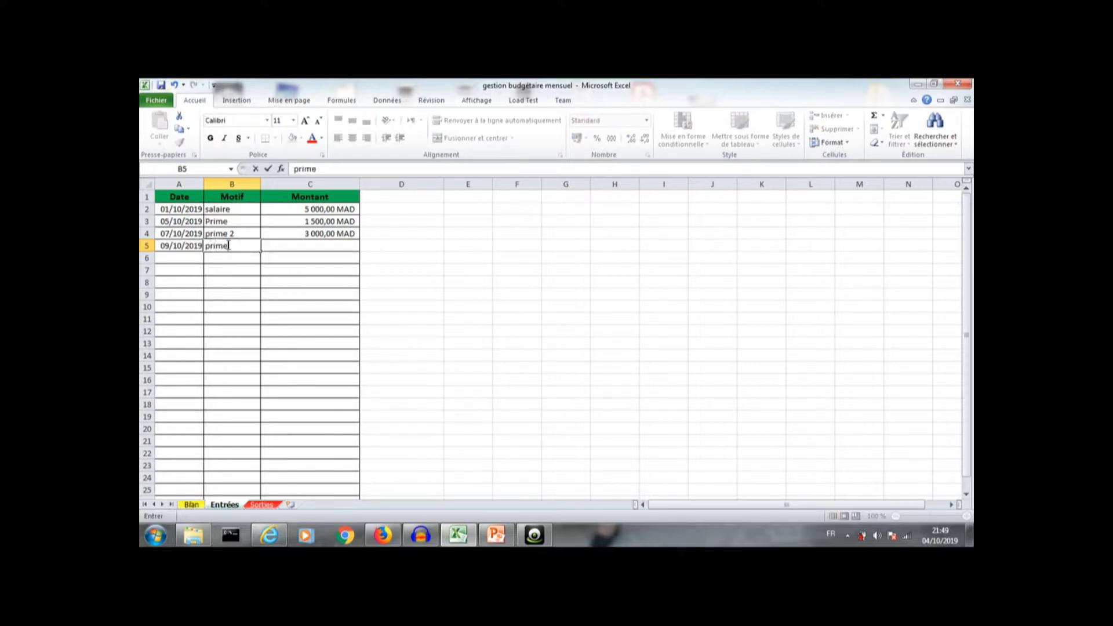
{"action": "type", "text": "3"}
{"action": "left_click", "coordinate": [322, 245]}
{"action": "type", "text": "2"}
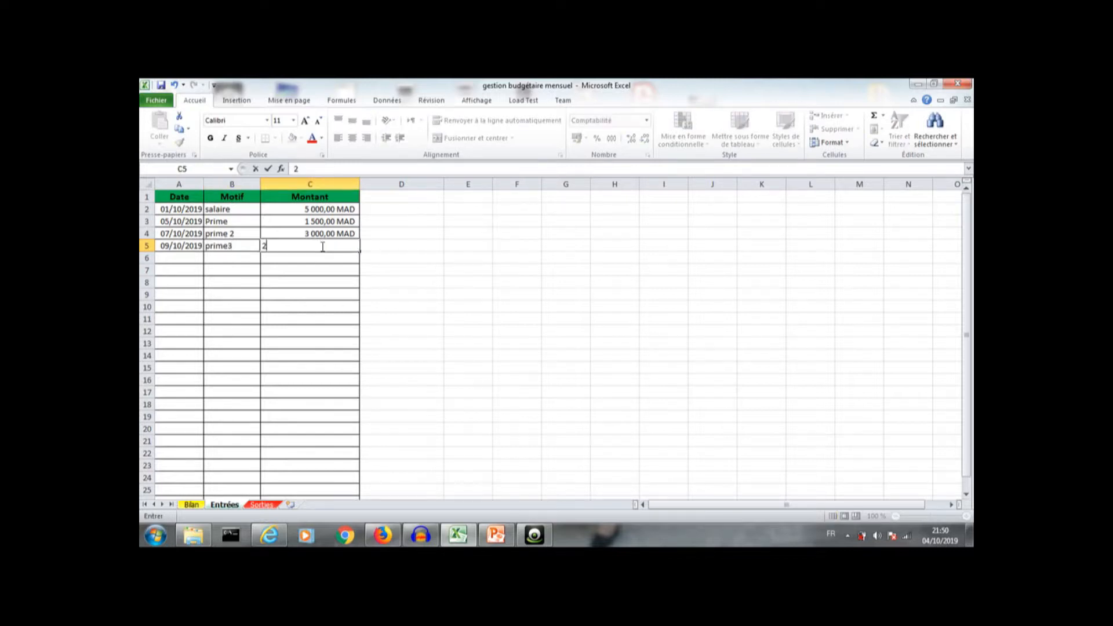
{"action": "type", "text": " 000"}
{"action": "key", "text": "Return"}
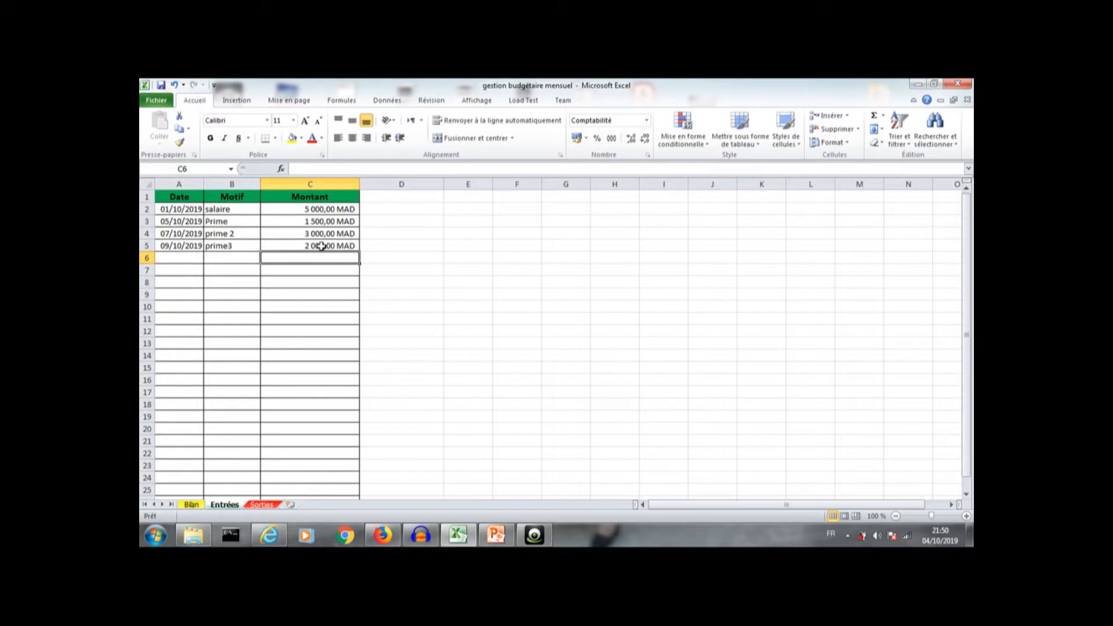
Step: Enter the out-of-month date 05/02/2019 in the next Entrées row
{"action": "left_click", "coordinate": [183, 255]}
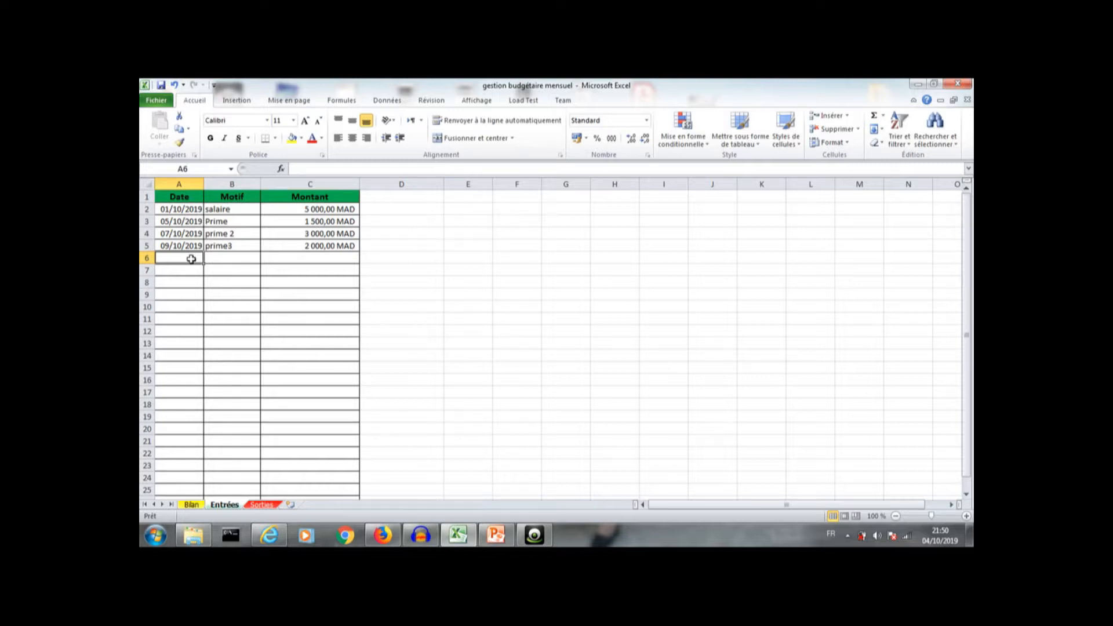
{"action": "type", "text": "0"}
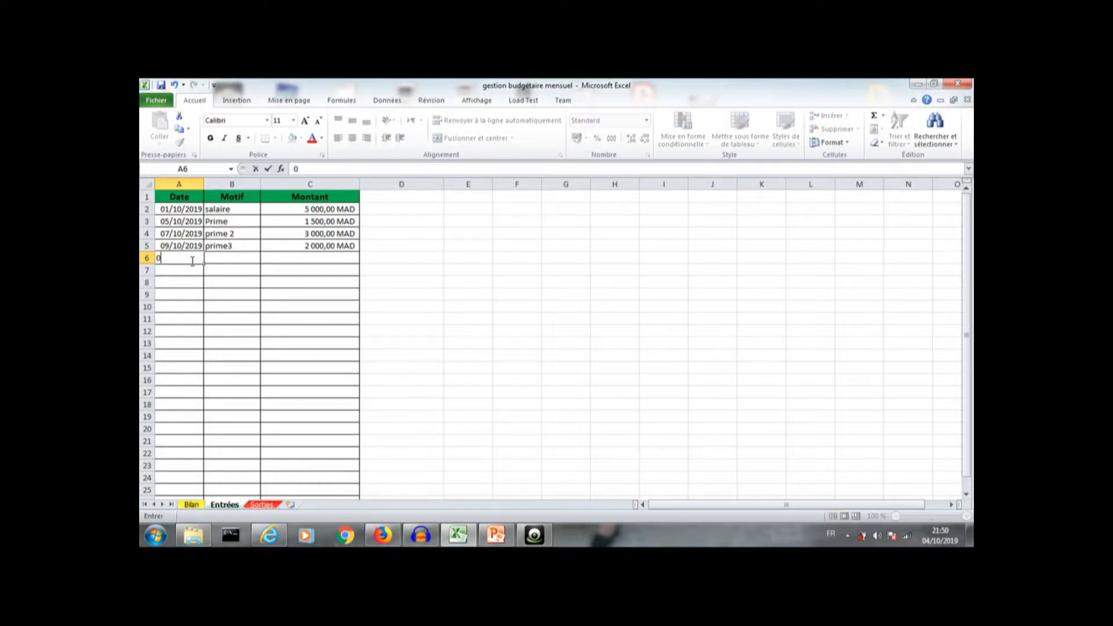
{"action": "type", "text": "5/02/2019"}
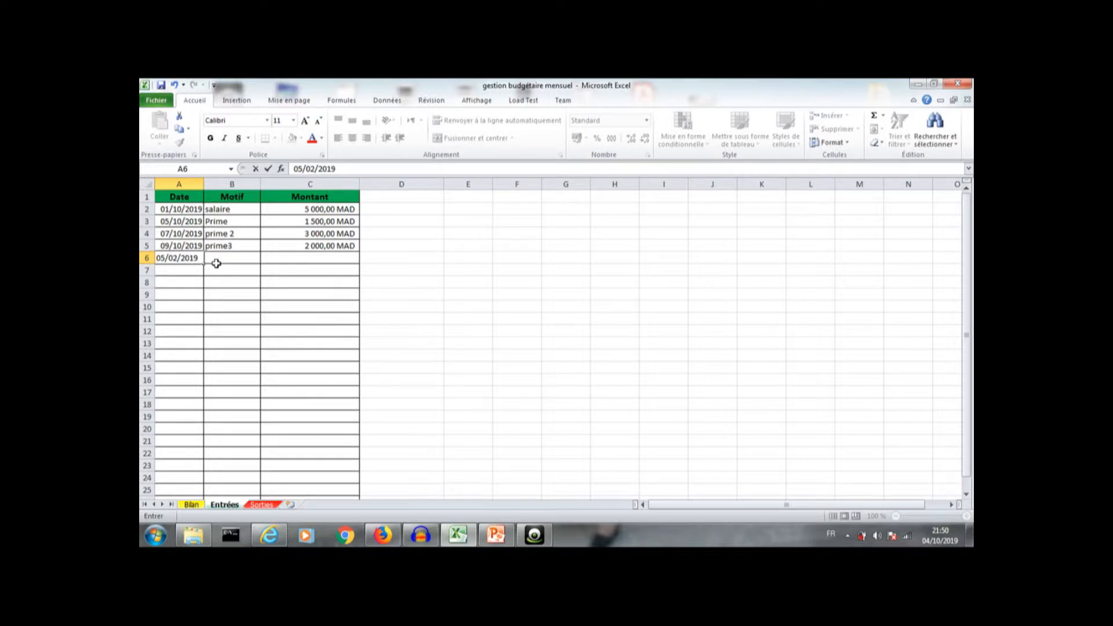
{"action": "left_click", "coordinate": [221, 258]}
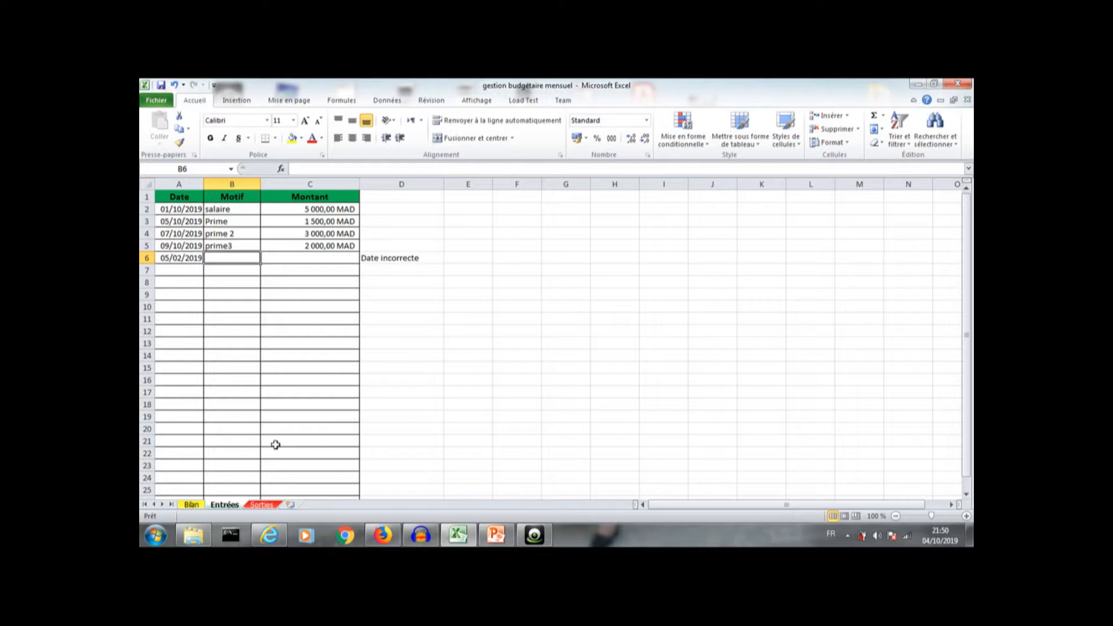
Step: On the Sorties sheet, enter the date 14/10/2019 in the first empty row
{"action": "left_click", "coordinate": [261, 505]}
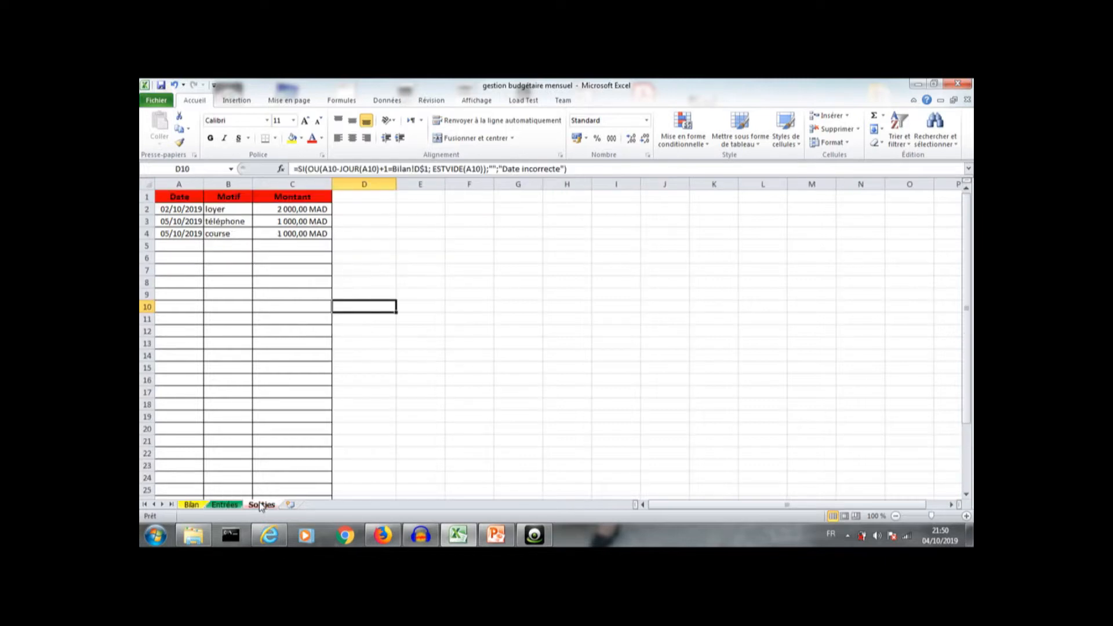
{"action": "left_click", "coordinate": [187, 248]}
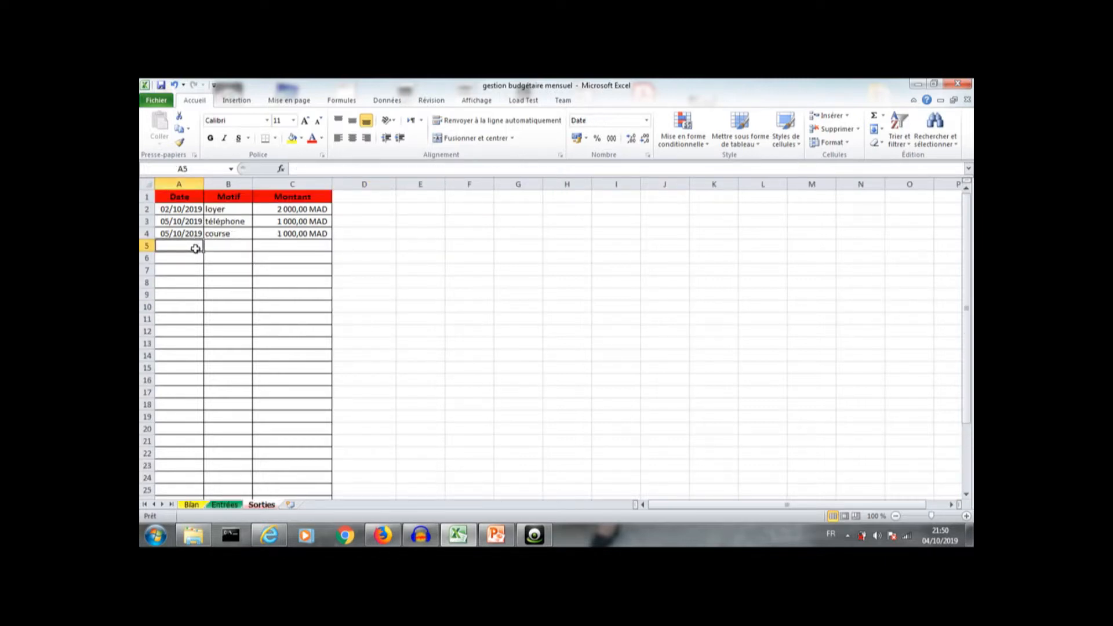
{"action": "left_click", "coordinate": [215, 246]}
{"action": "left_click", "coordinate": [298, 244]}
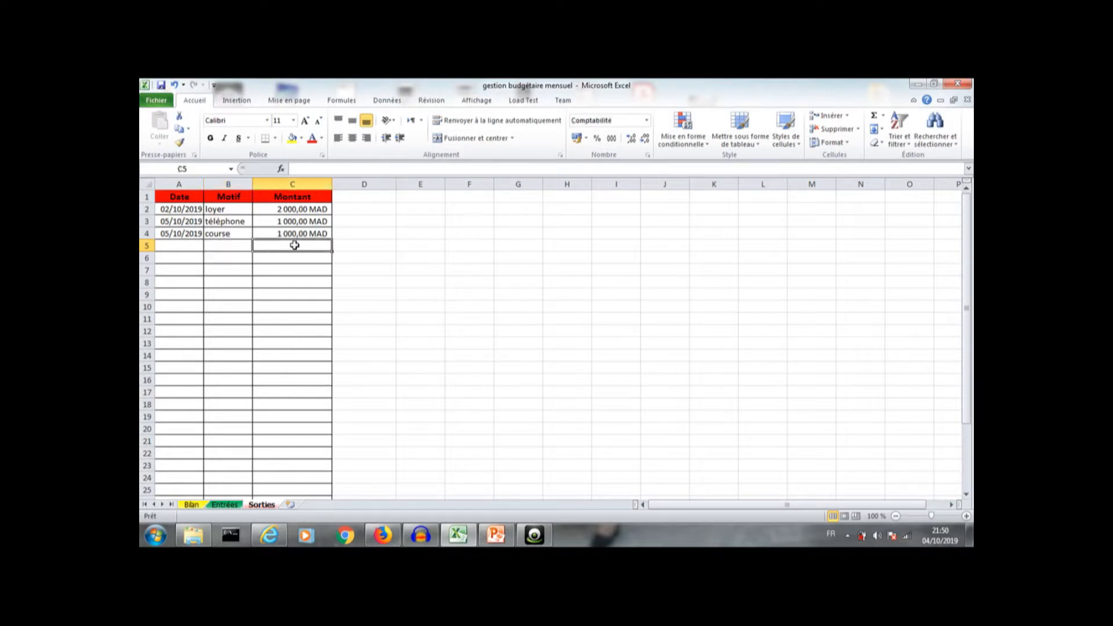
{"action": "left_click", "coordinate": [184, 245]}
{"action": "type", "text": "1"}
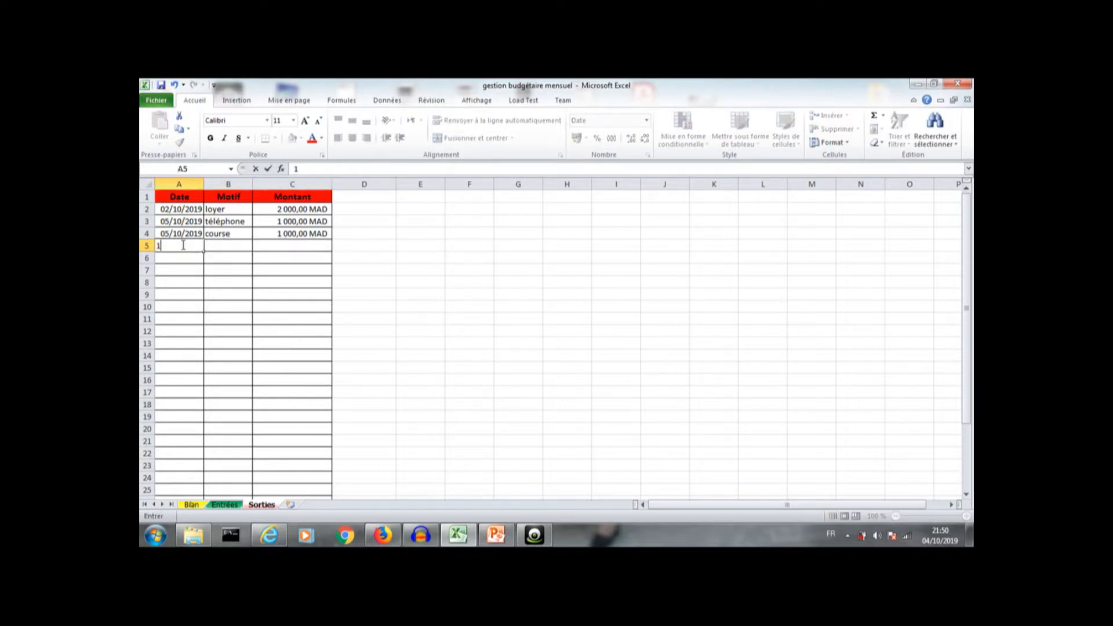
{"action": "type", "text": "4/10/2019"}
Step: Enter the motif salle and the amount 500 in the same Sorties row
{"action": "left_click", "coordinate": [222, 249]}
{"action": "type", "text": "s"}
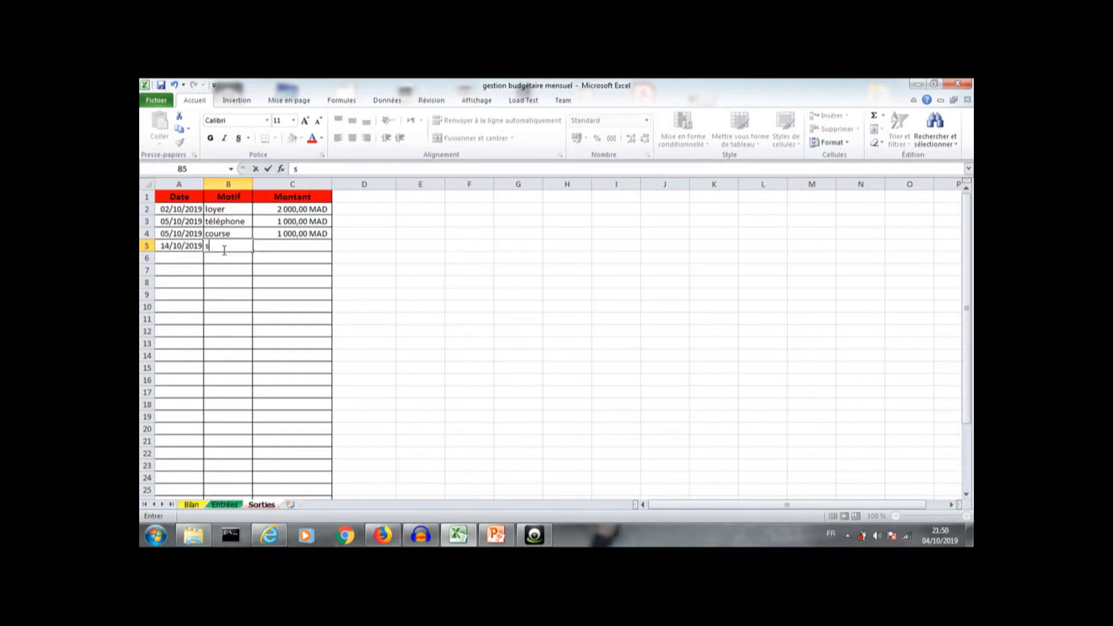
{"action": "type", "text": "alle"}
{"action": "left_click", "coordinate": [291, 249]}
{"action": "type", "text": "500"}
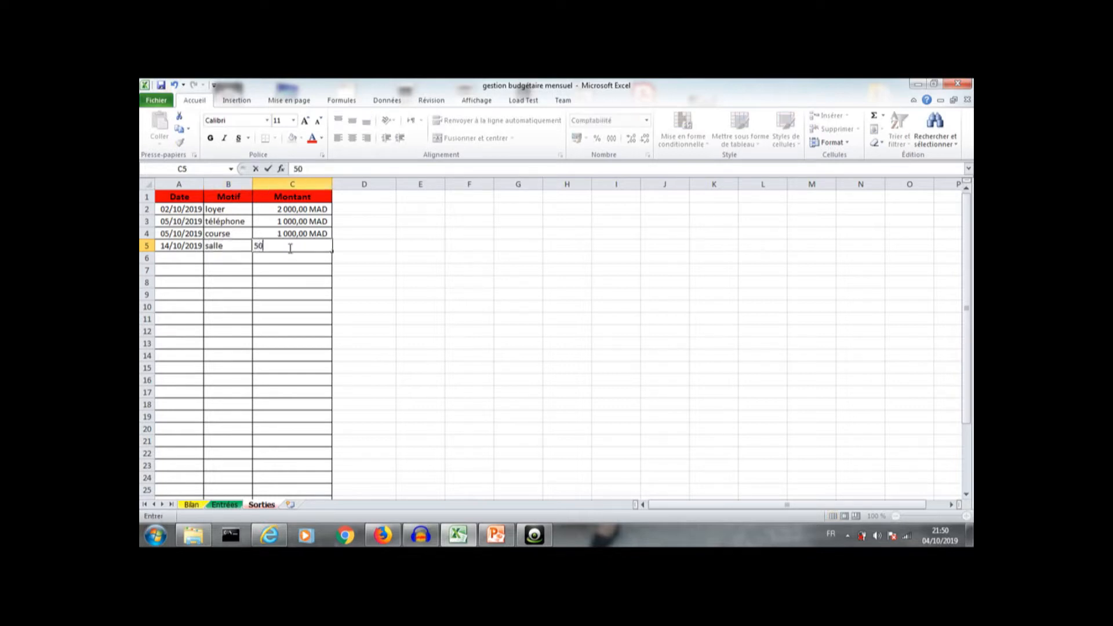
{"action": "left_click", "coordinate": [421, 256]}
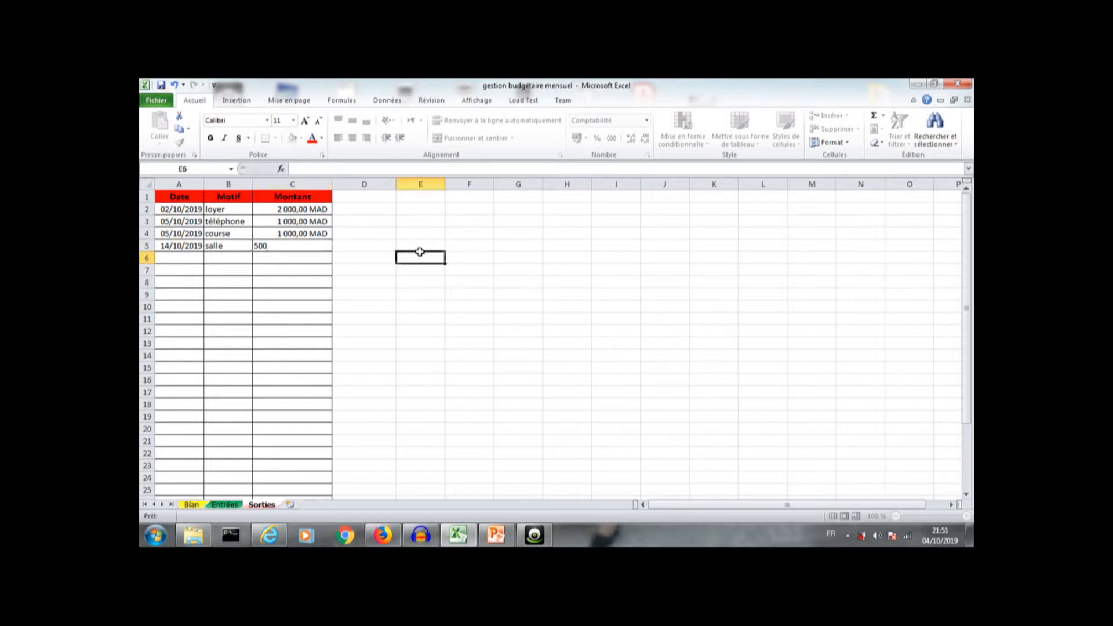
Step: Enter the date 20/05/2019 in the next Sorties row
{"action": "left_click", "coordinate": [182, 256]}
{"action": "type", "text": "2"}
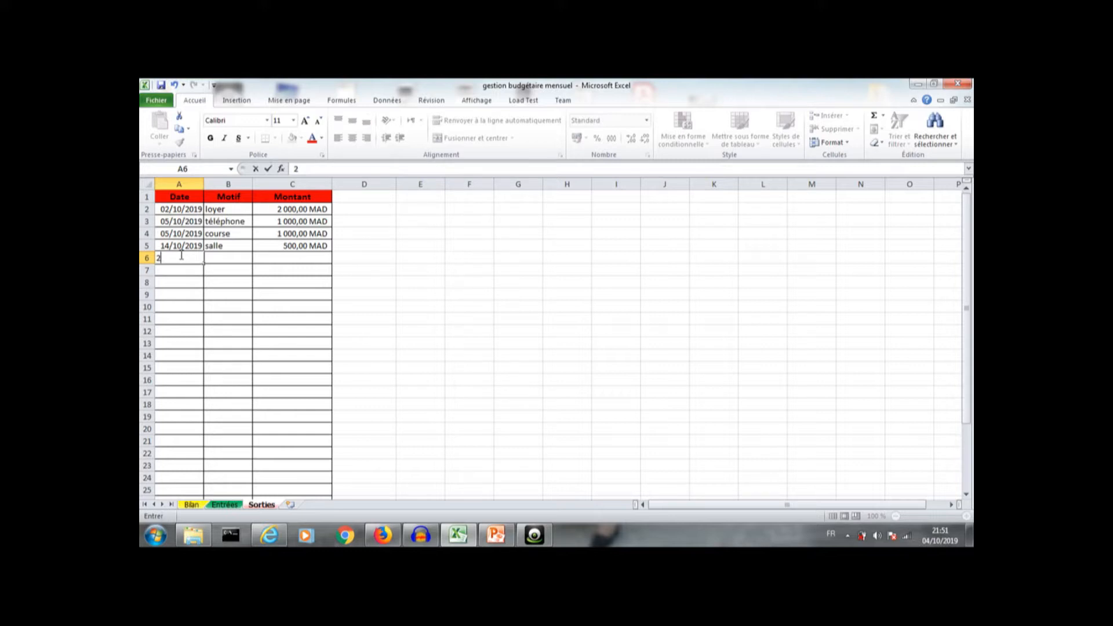
{"action": "type", "text": "0/05/2019"}
{"action": "key", "text": "Return"}
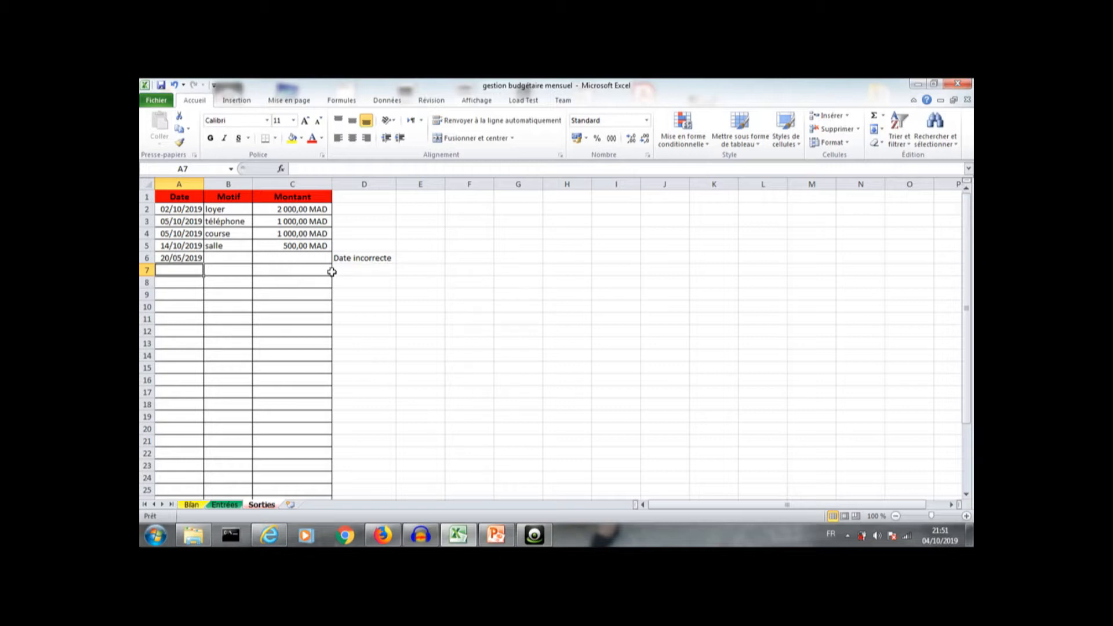
Step: Review the updated totals and pie chart on the Bilan sheet
{"action": "left_click", "coordinate": [191, 505]}
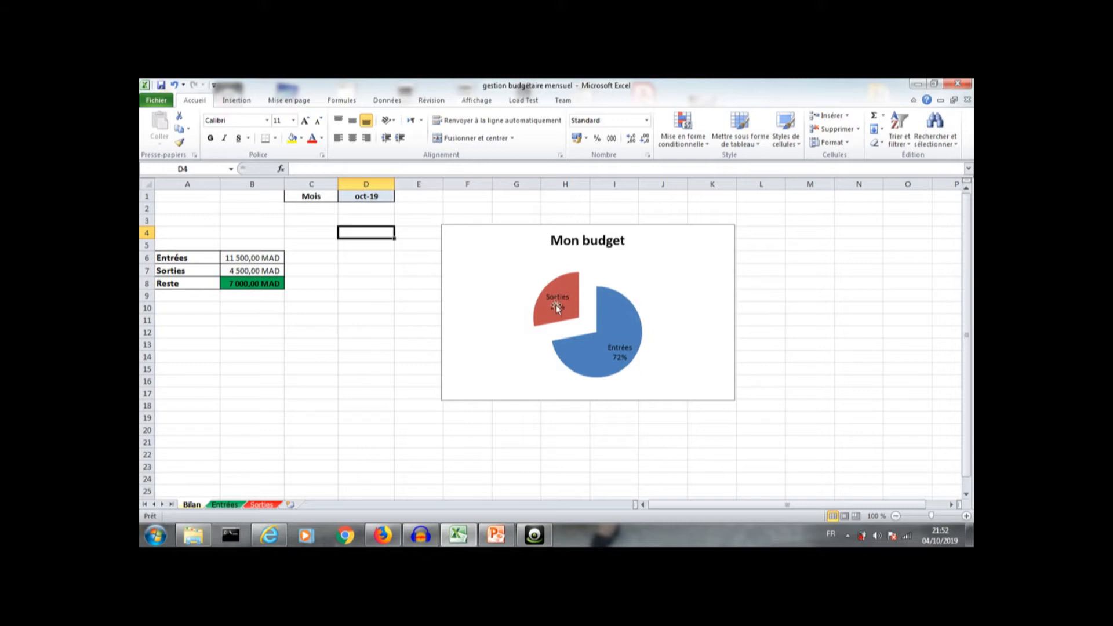
{"action": "mouse_move", "coordinate": [555, 316]}
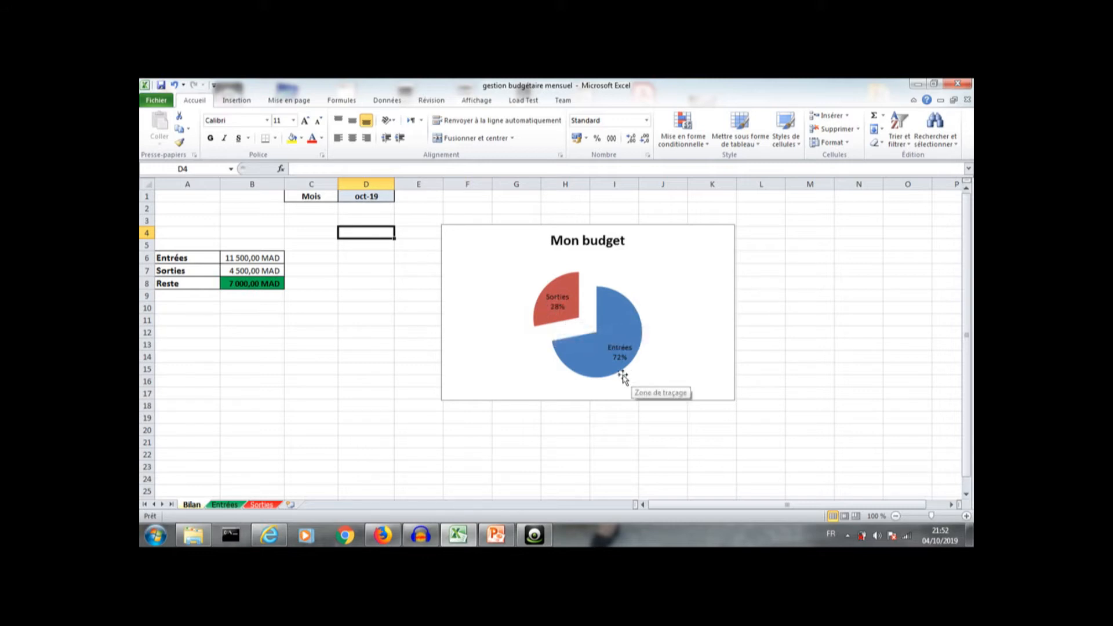
{"action": "mouse_move", "coordinate": [613, 372]}
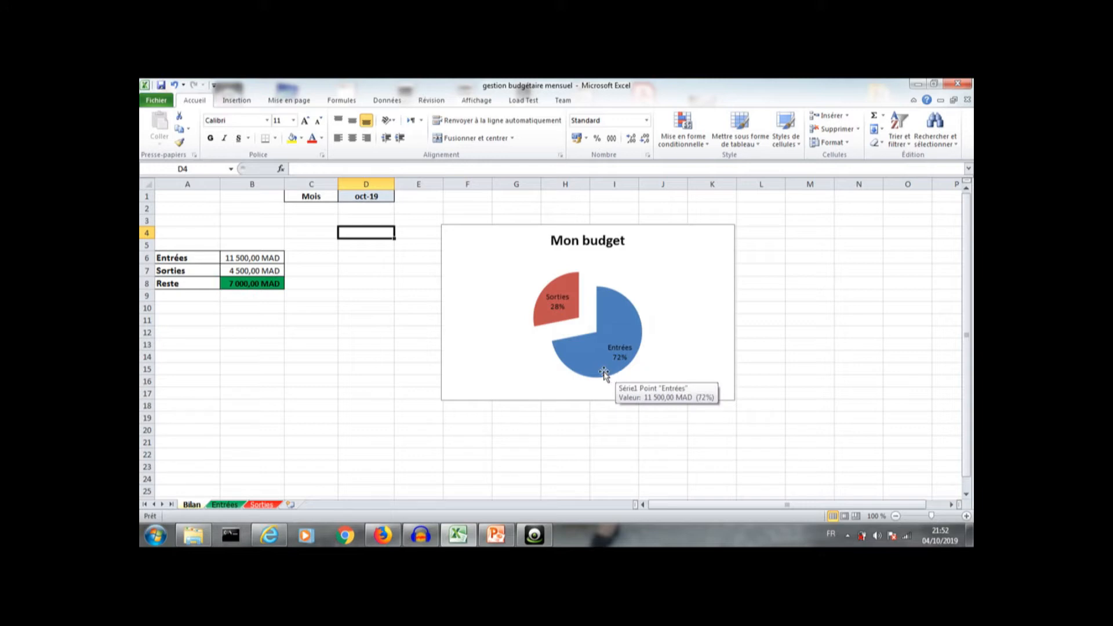
Step: On the Sorties sheet, enter 5000 as the amount for the 20/05/2019 row
{"action": "left_click", "coordinate": [262, 505]}
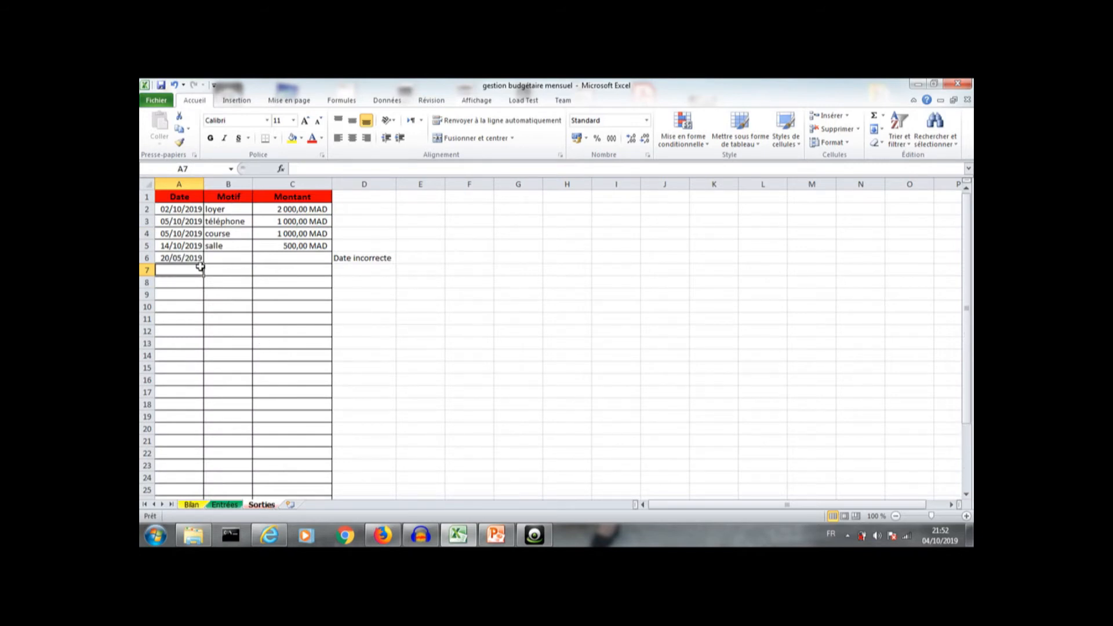
{"action": "left_click", "coordinate": [281, 261]}
{"action": "type", "text": "5"}
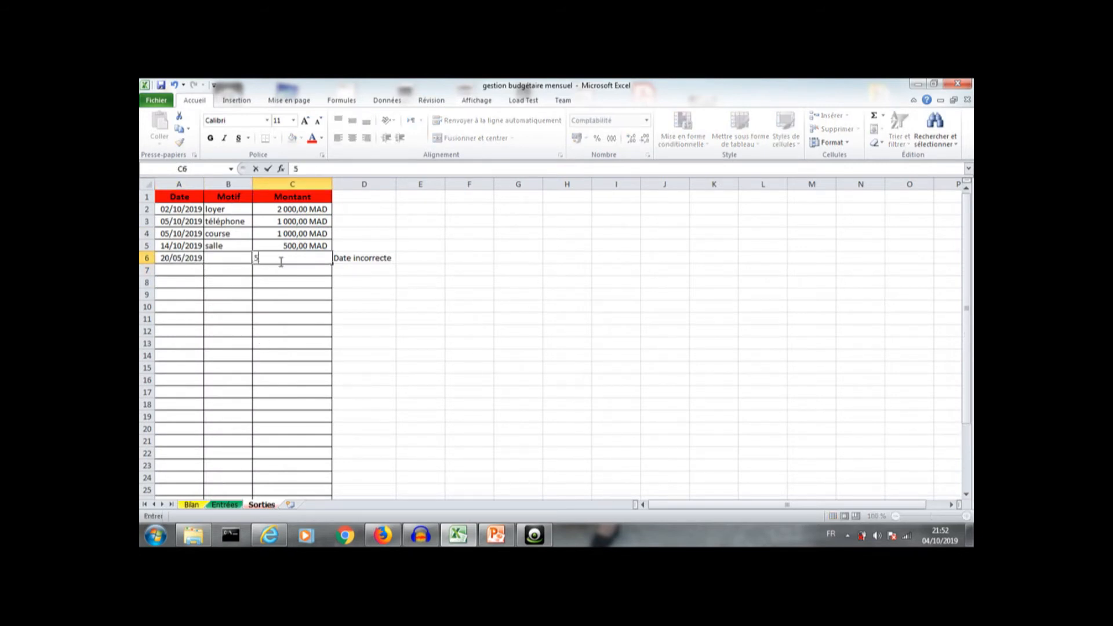
{"action": "type", "text": "000"}
{"action": "left_click", "coordinate": [360, 306]}
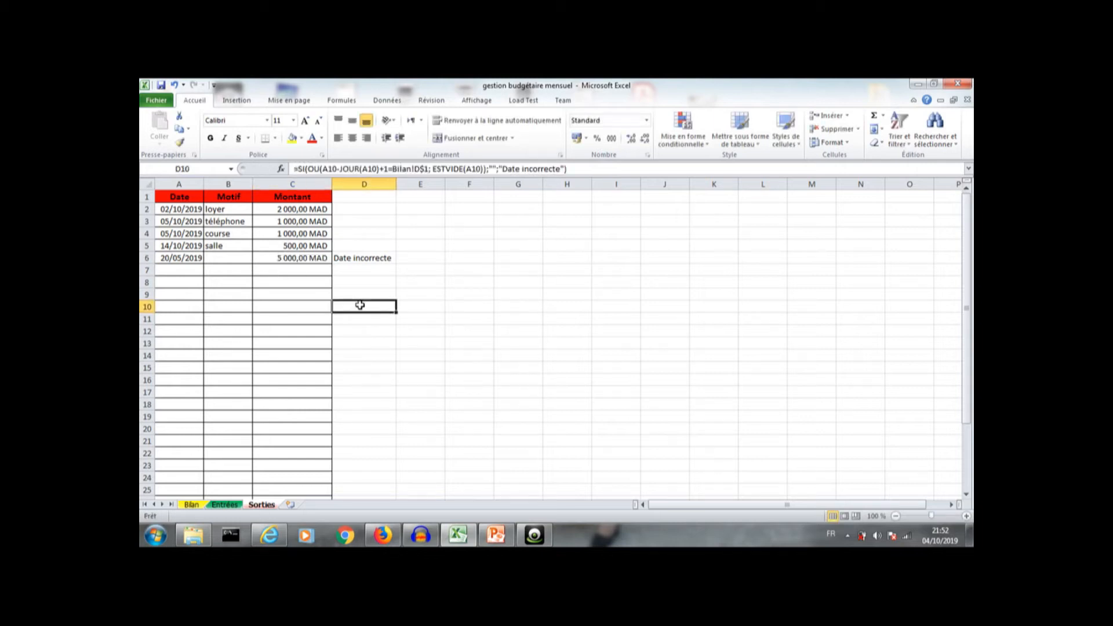
Step: After checking the Bilan sheet, change the date in the 5000 Sorties row to 04/10/2019
{"action": "left_click", "coordinate": [199, 504]}
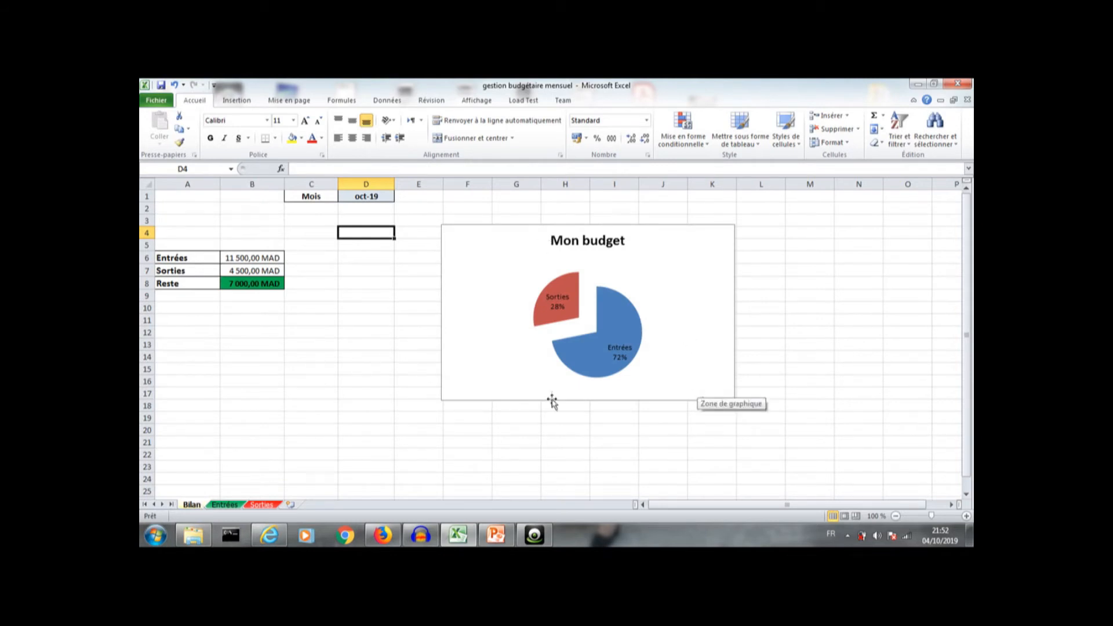
{"action": "left_click", "coordinate": [262, 505]}
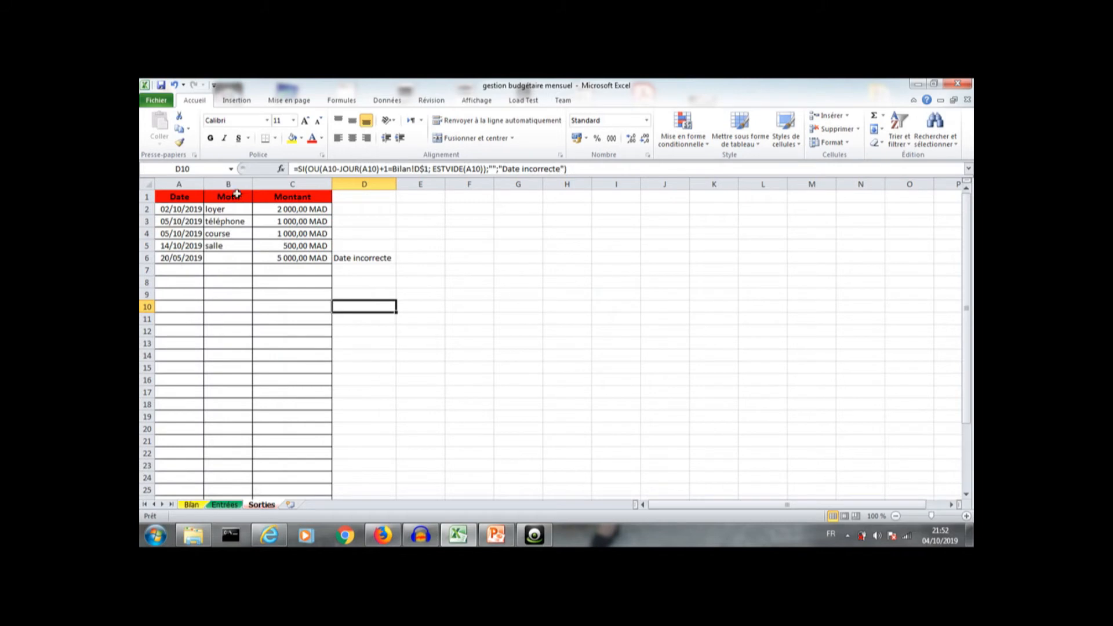
{"action": "left_click", "coordinate": [184, 256]}
{"action": "type", "text": "0"}
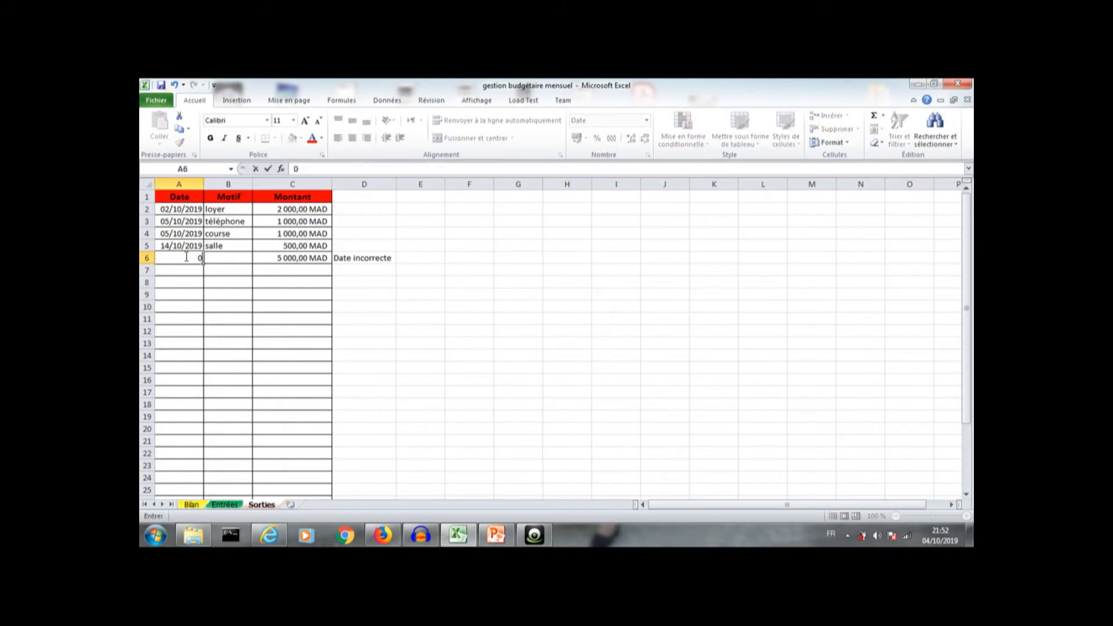
{"action": "type", "text": "4/10/2019"}
{"action": "key", "text": "Return"}
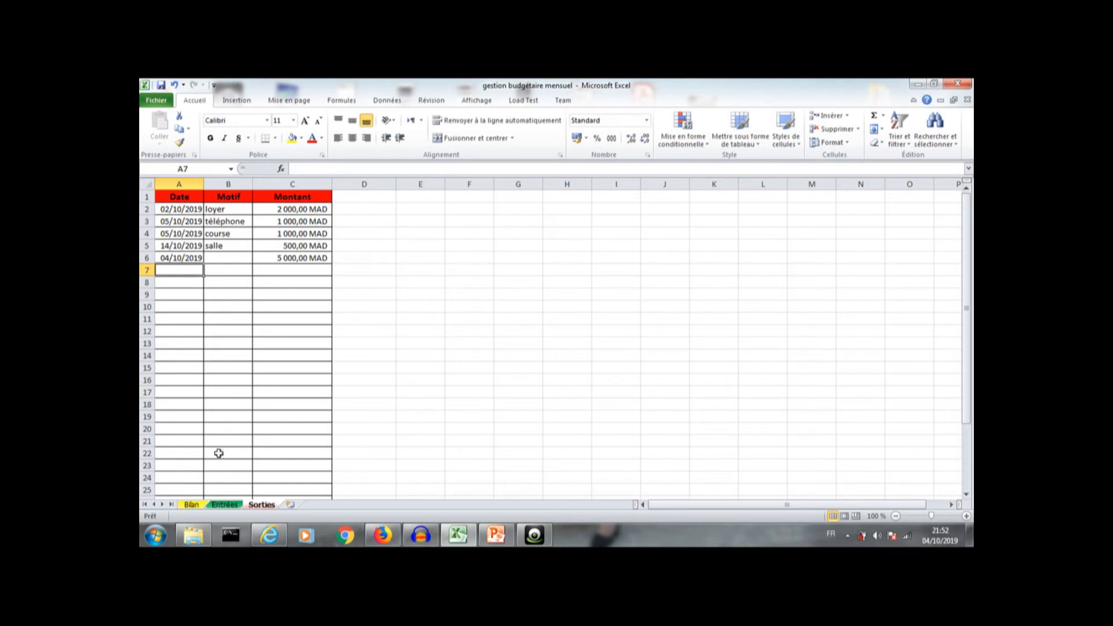
Step: Review the Bilan totals, then enter the date 15/10/2019 in the next empty Sorties row
{"action": "left_click", "coordinate": [191, 505]}
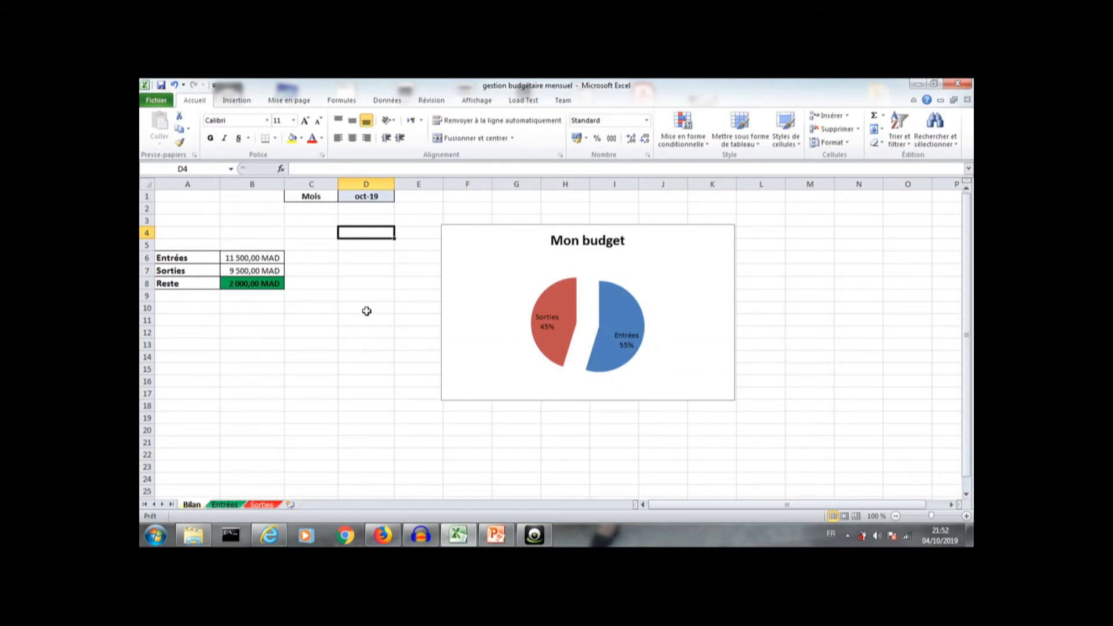
{"action": "left_click", "coordinate": [261, 505]}
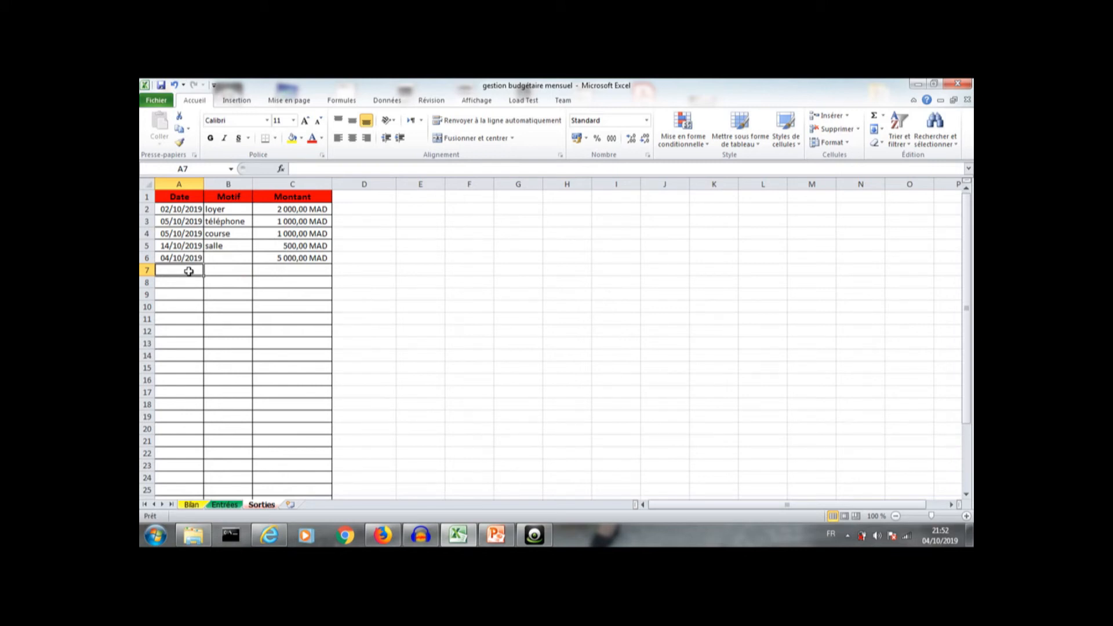
{"action": "type", "text": "15/10/2019"}
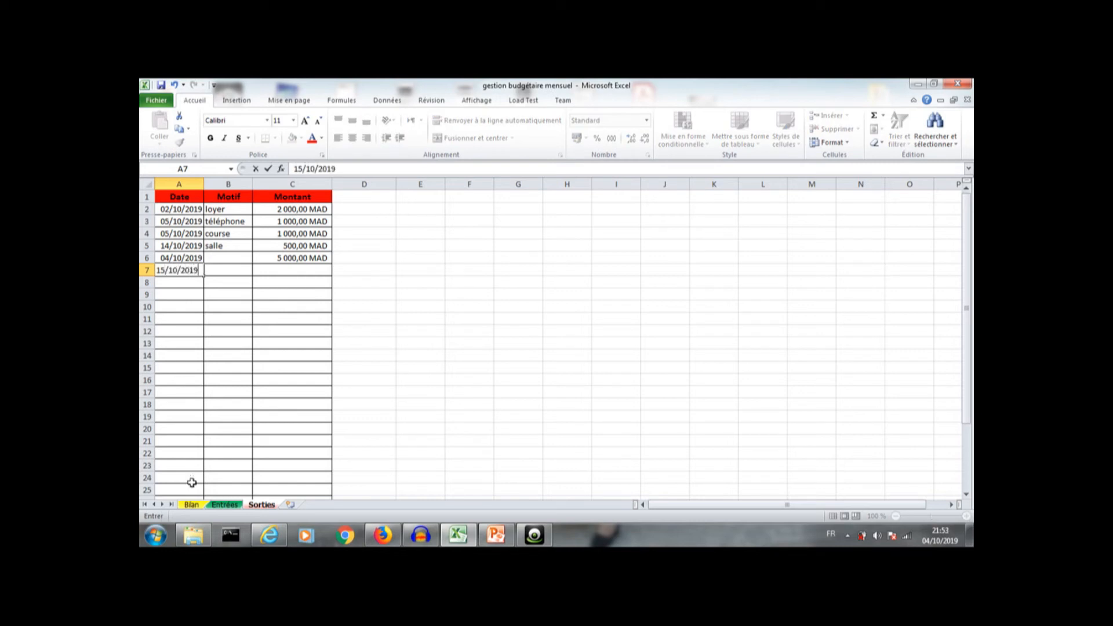
Step: Enter 3000 as the amount for the 15/10/2019 row and switch to the Bilan sheet to review the summary
{"action": "left_click", "coordinate": [289, 272]}
{"action": "type", "text": "3"}
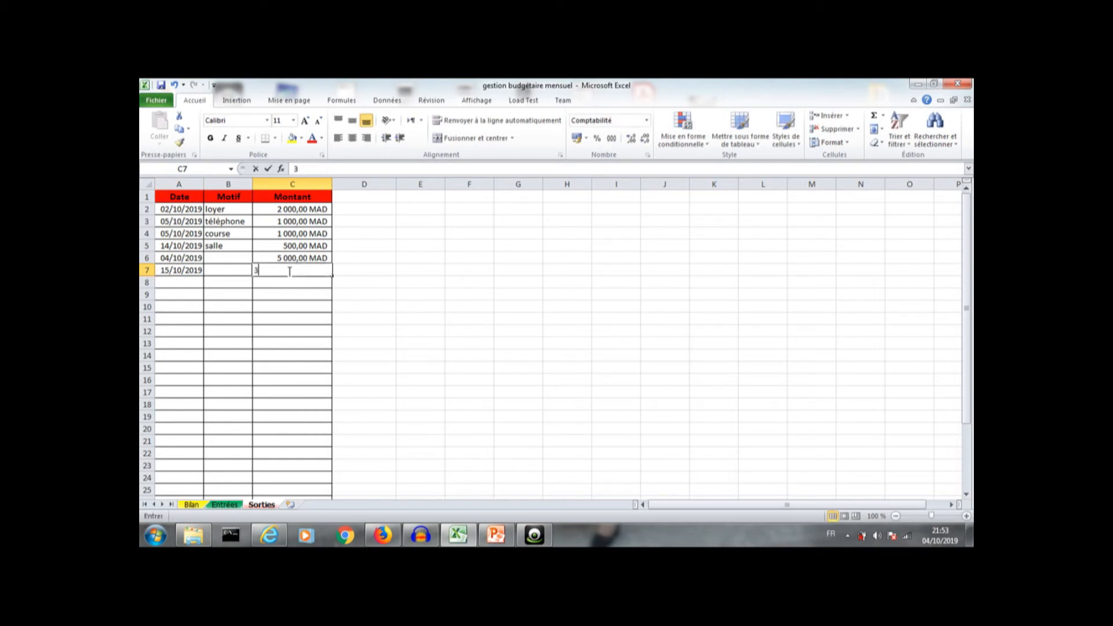
{"action": "type", "text": "000"}
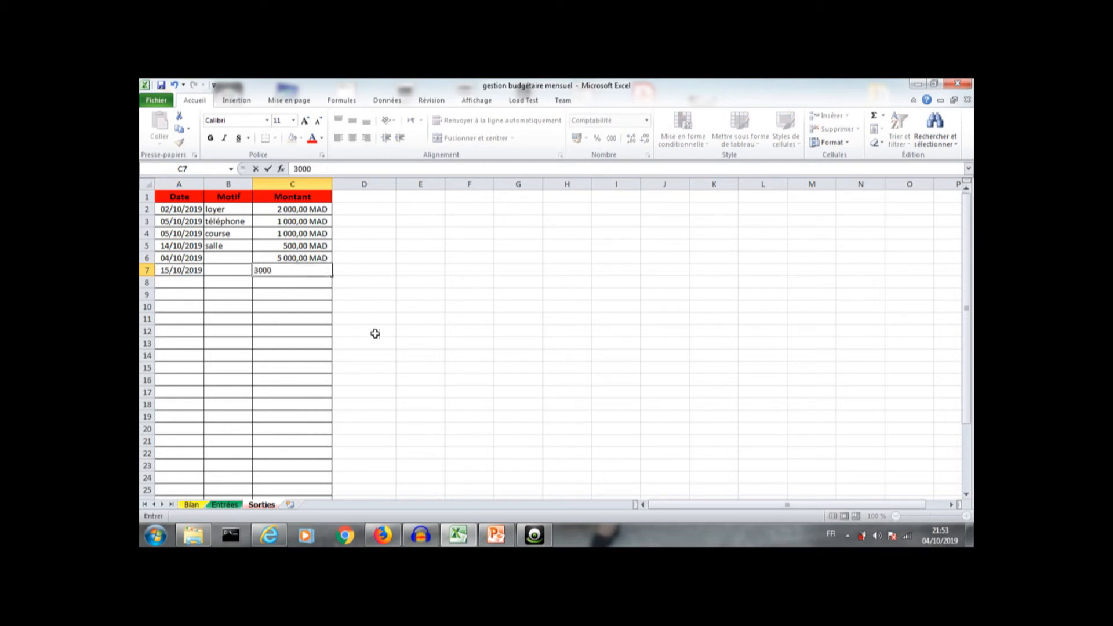
{"action": "left_click", "coordinate": [376, 334]}
{"action": "left_click", "coordinate": [192, 504]}
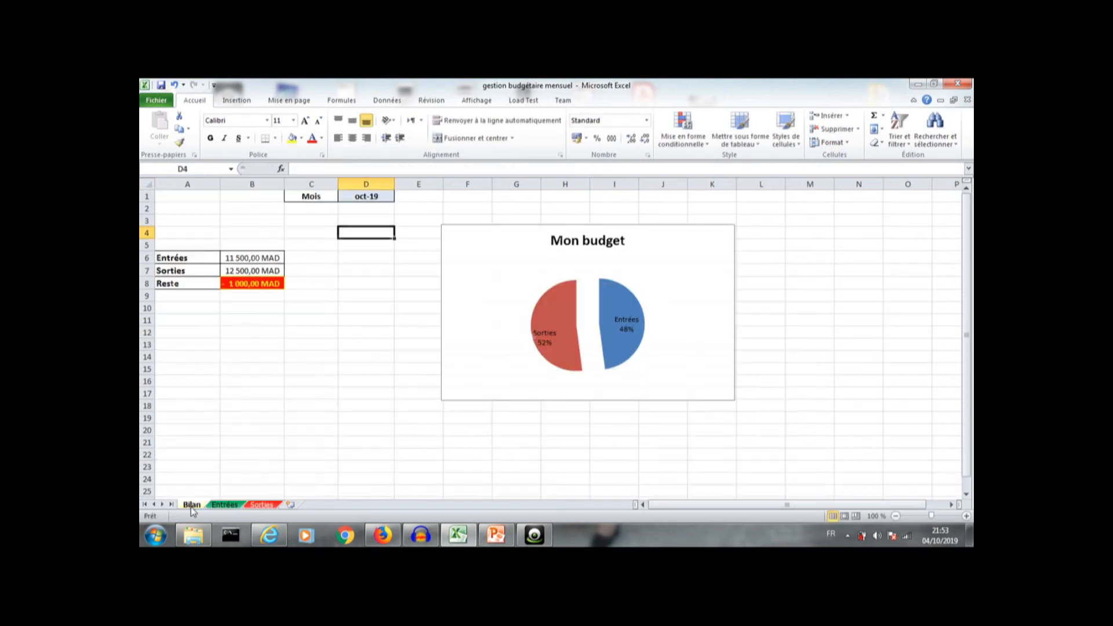